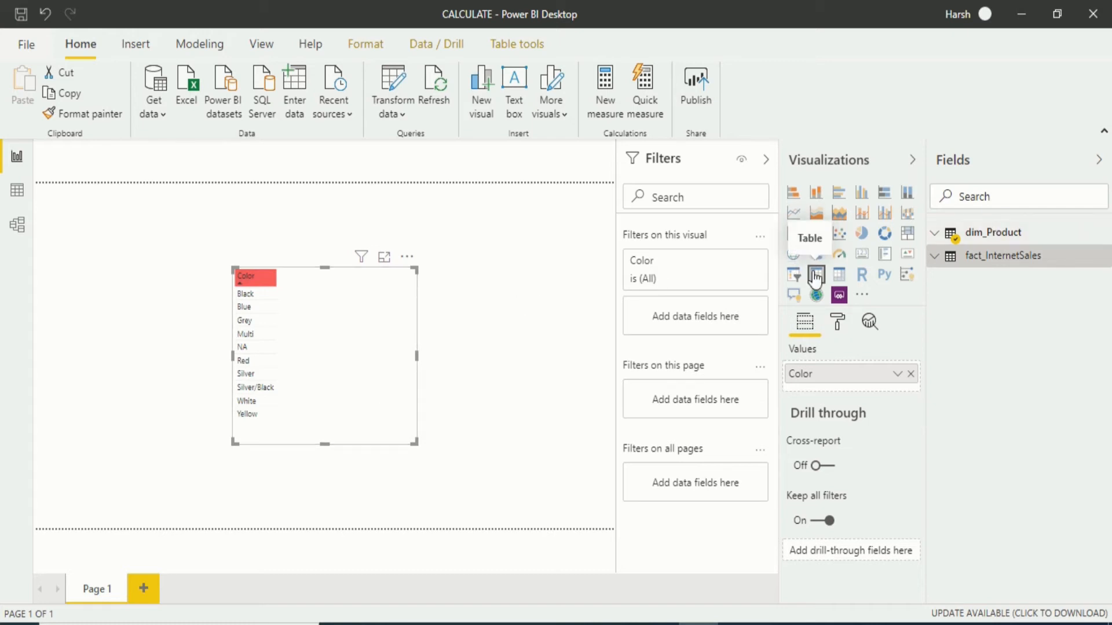
Step: Examine the fields available in the dim_Product and fact_InternetSales tables
click(934, 234)
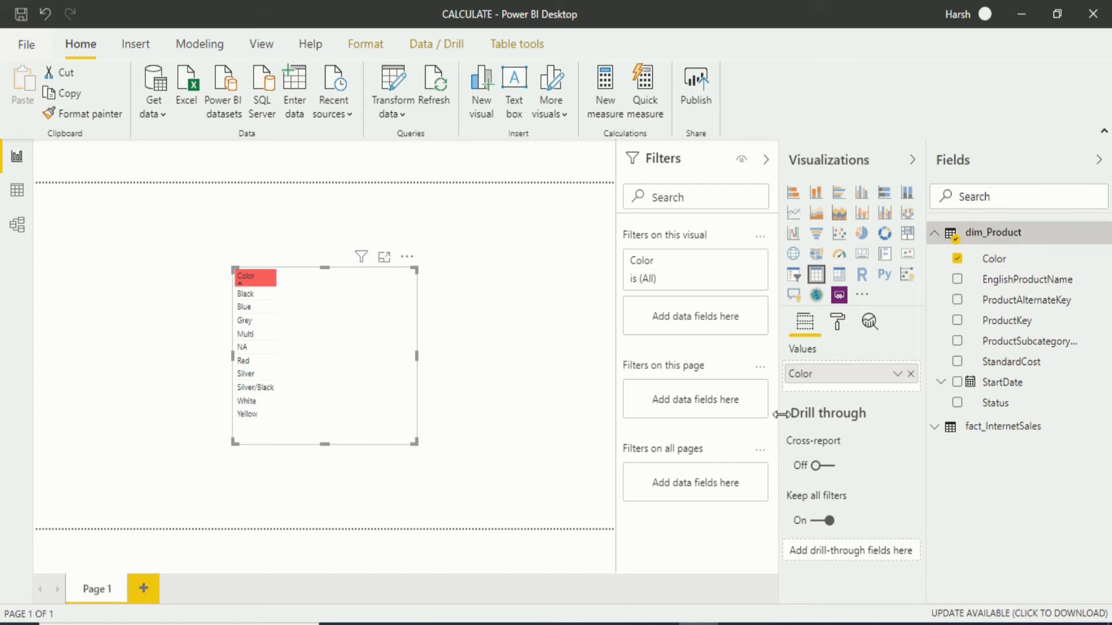
click(935, 235)
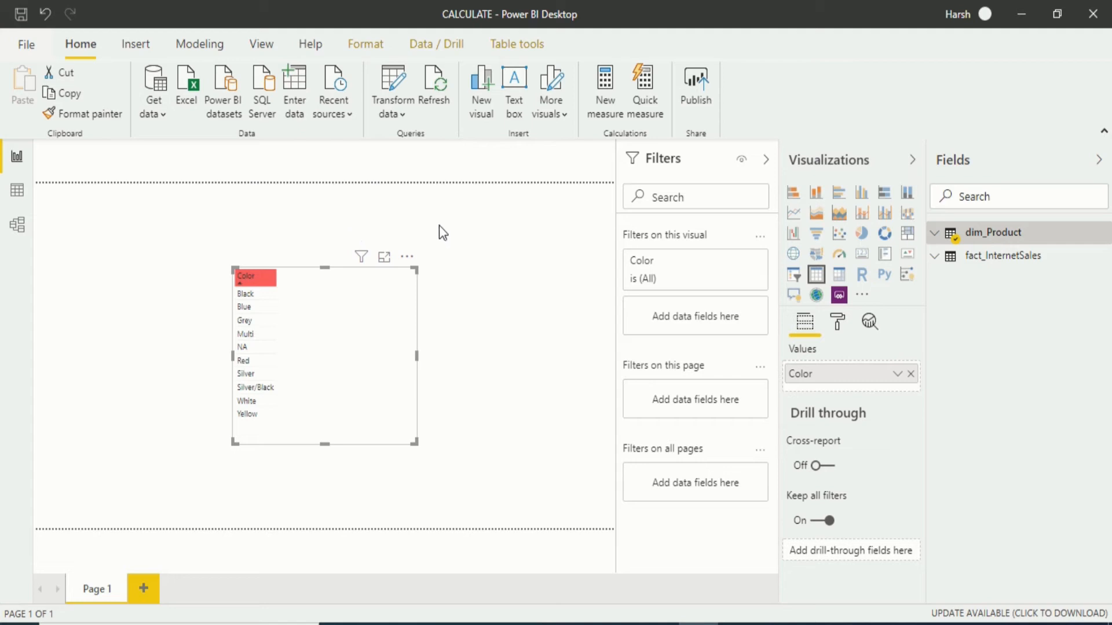
click(935, 256)
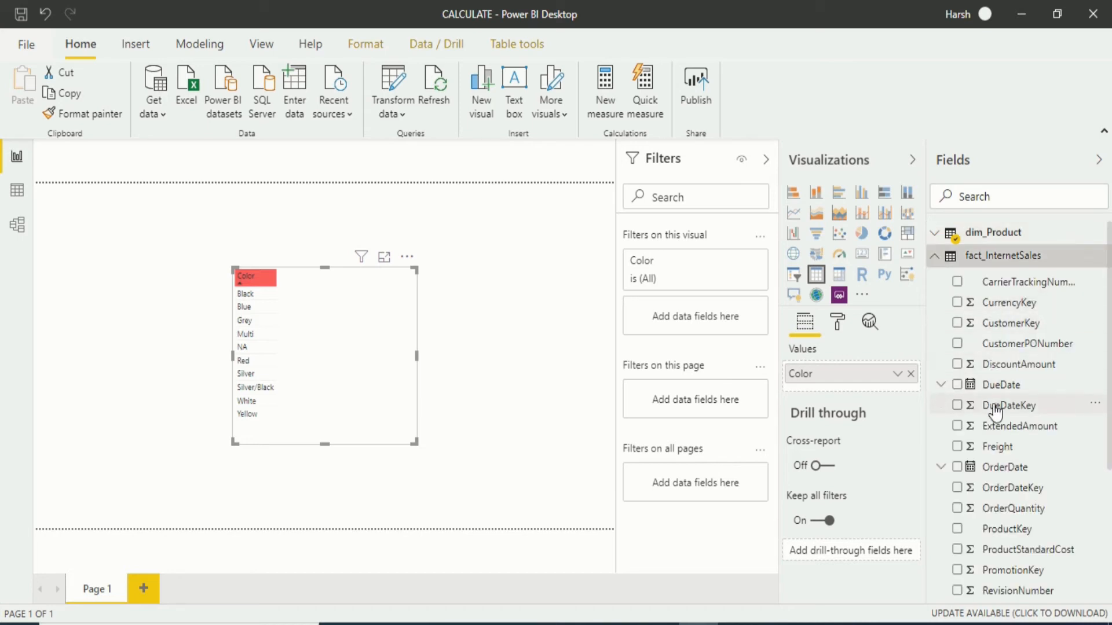
scroll(995, 408, down, 4)
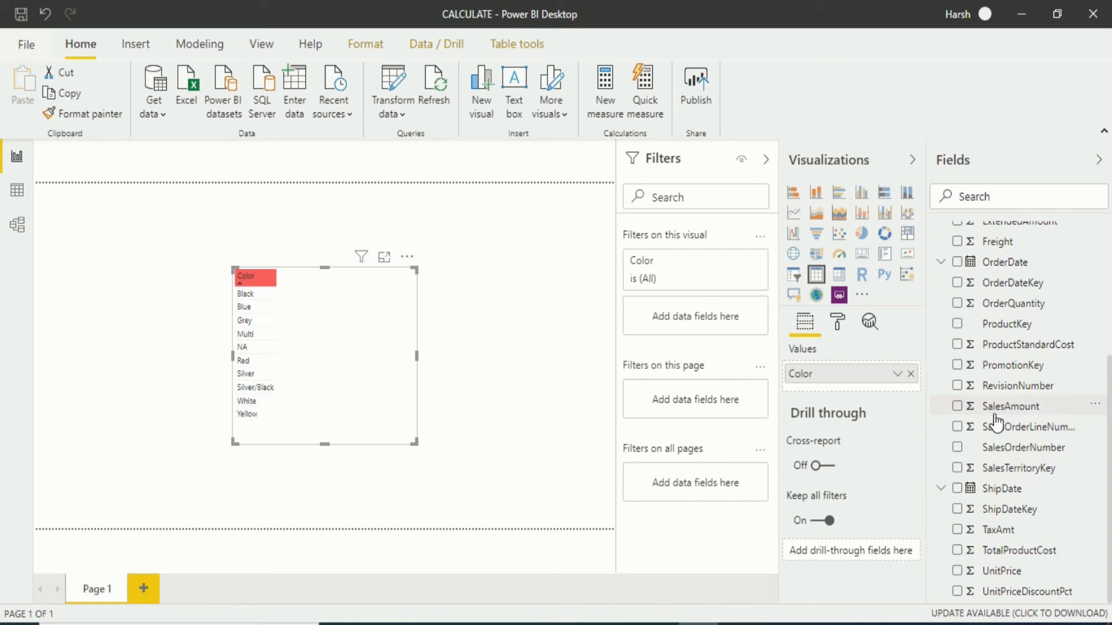
scroll(1006, 414, up, 5)
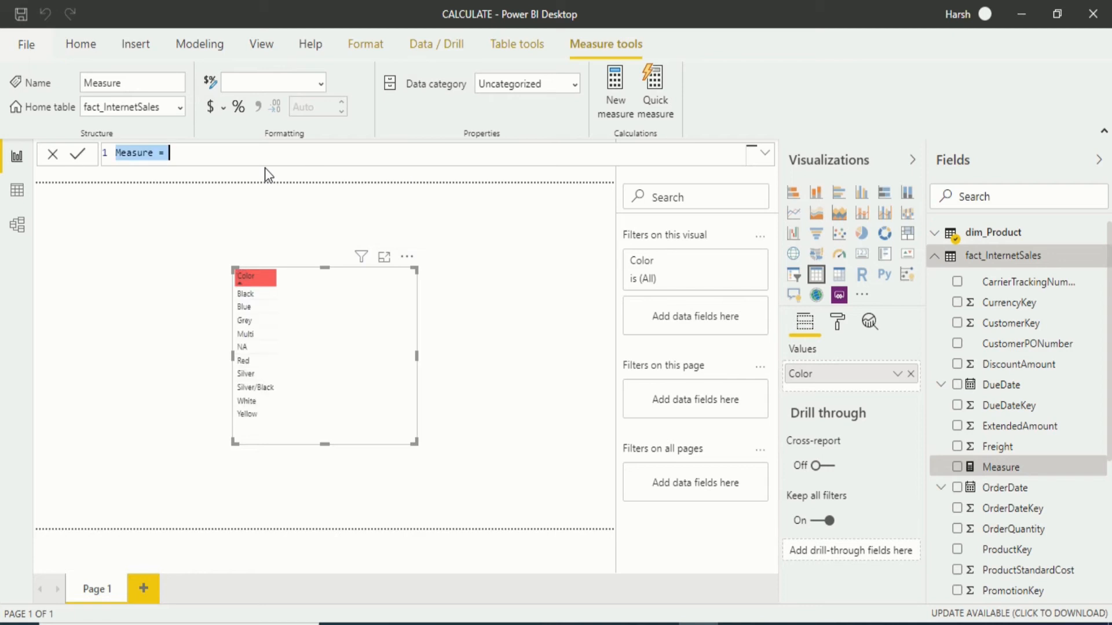
Step: Define a new measure in fact_InternetSales as totalsales = COUNTROWS(fact_InternetSales)
text(total)
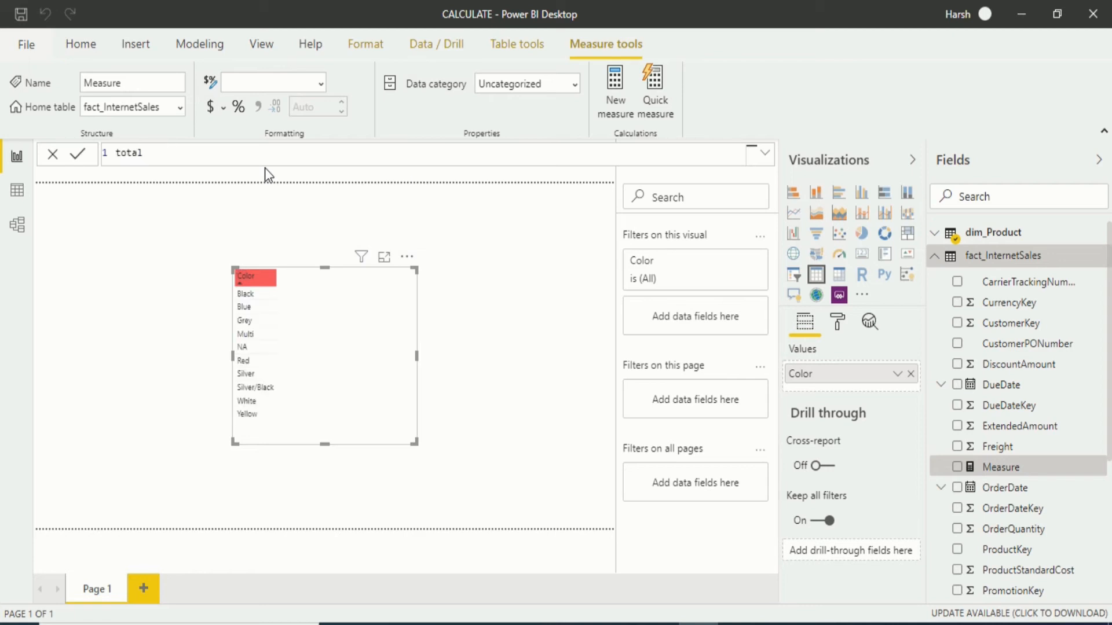
text(sales = coount)
key(BackSpace)
key(BackSpace)
key(BackSpace)
key(BackSpace)
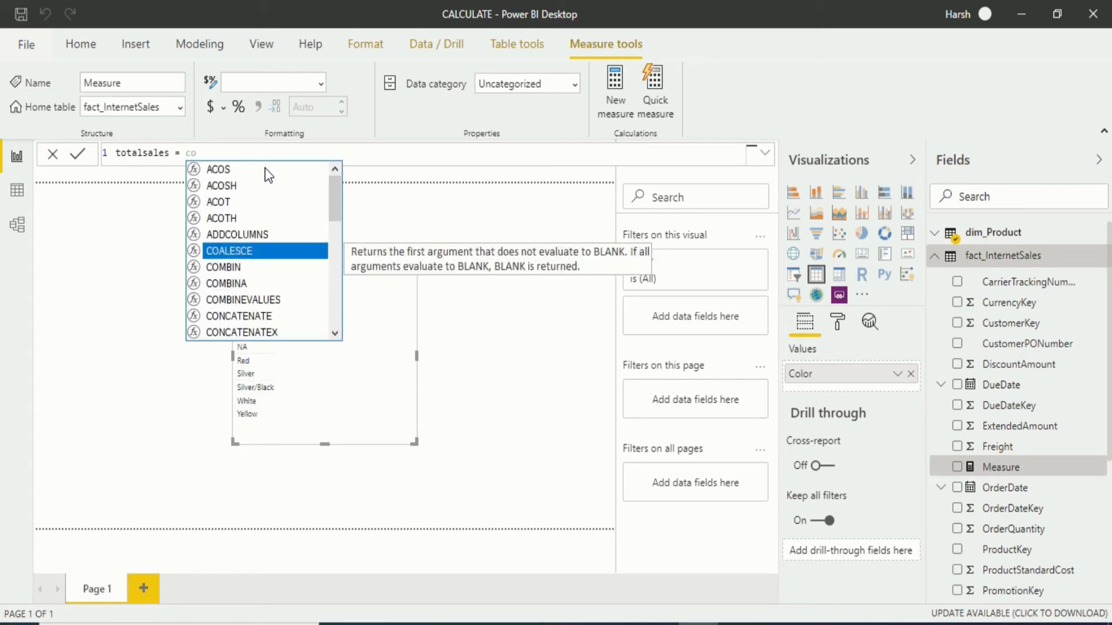
text(un)
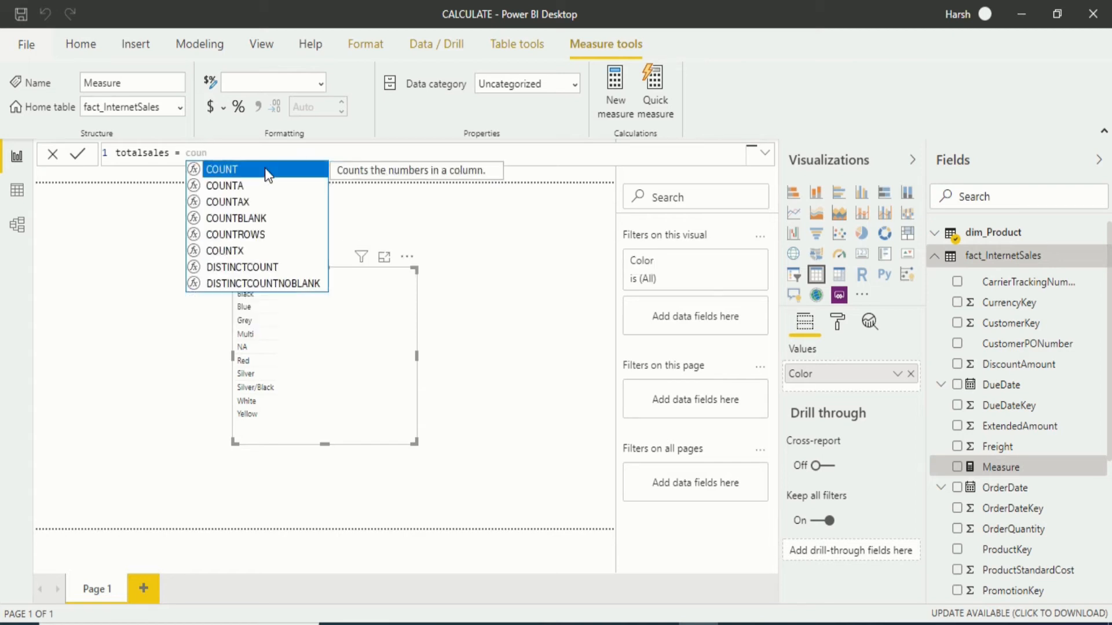
text(tr)
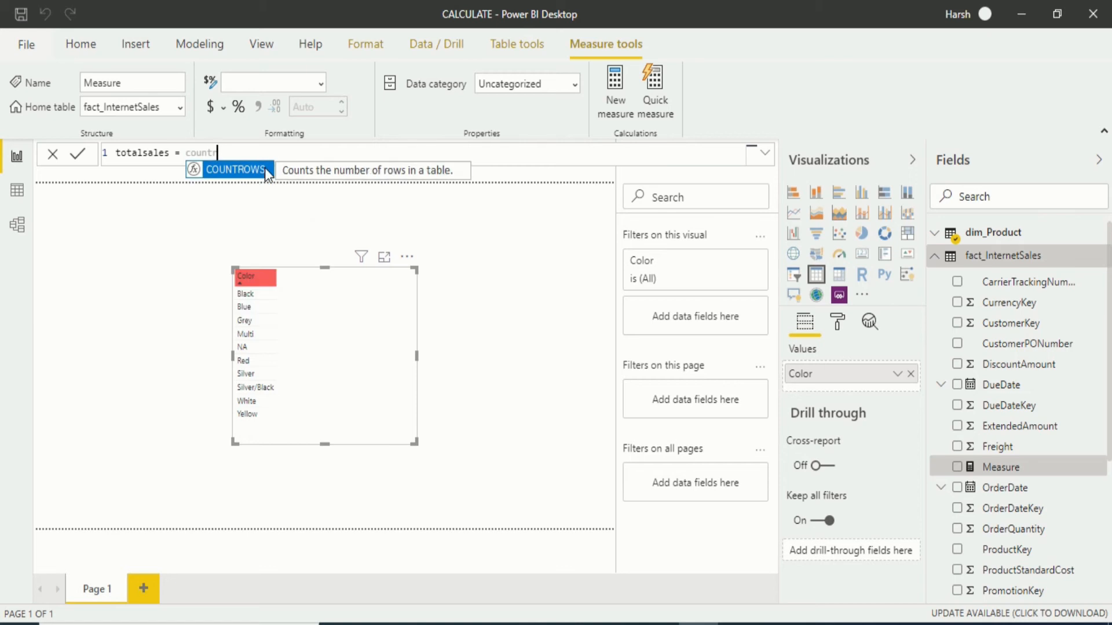
click(265, 168)
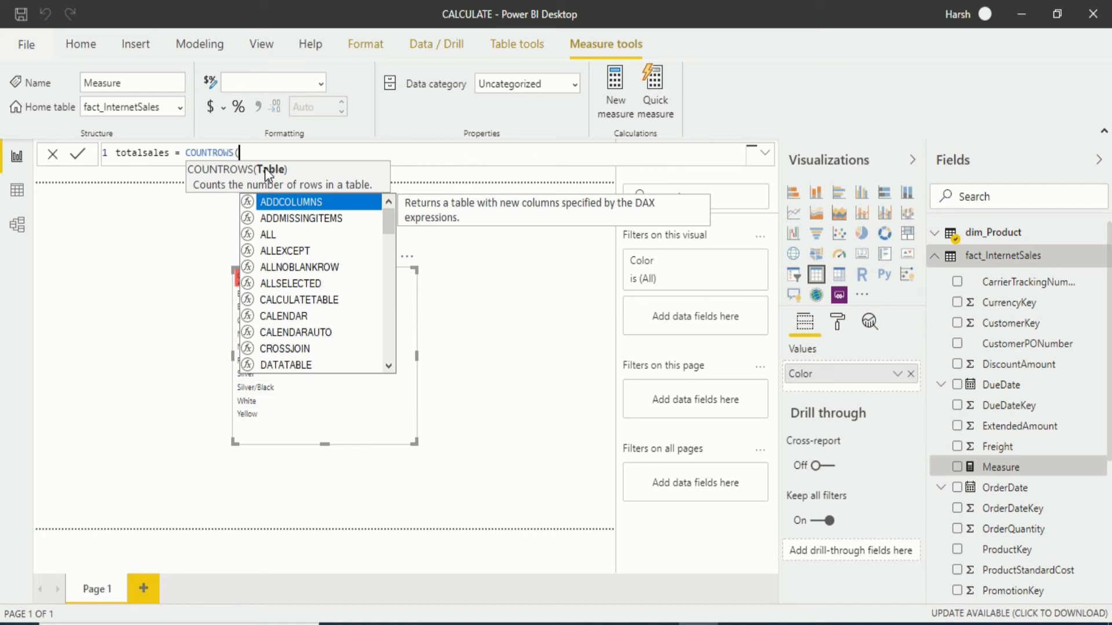
text(fact)
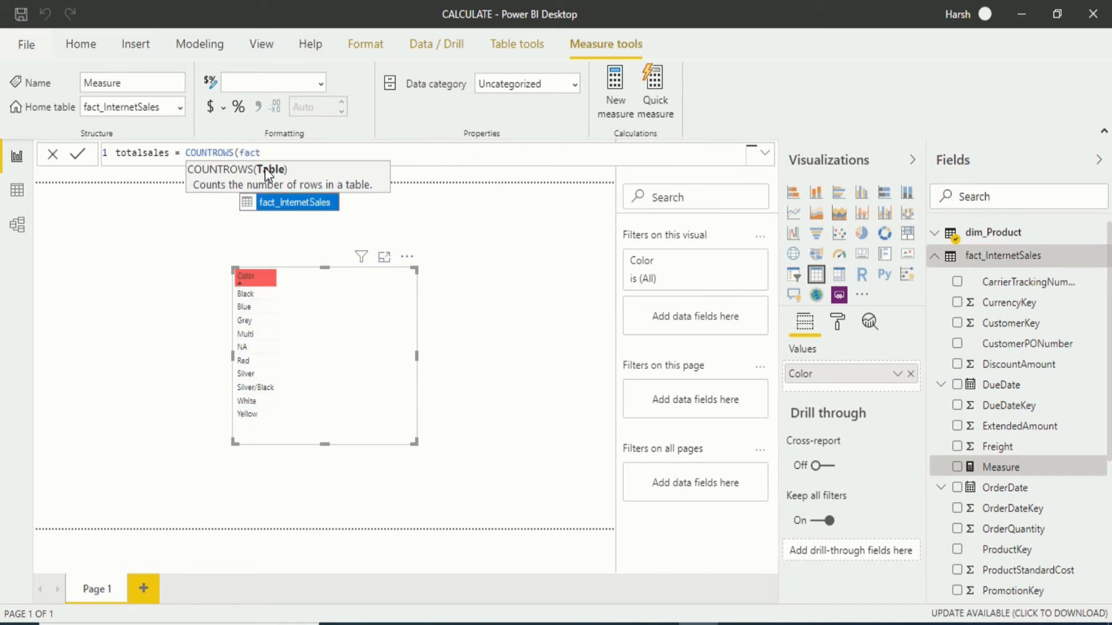
key(Tab)
text())
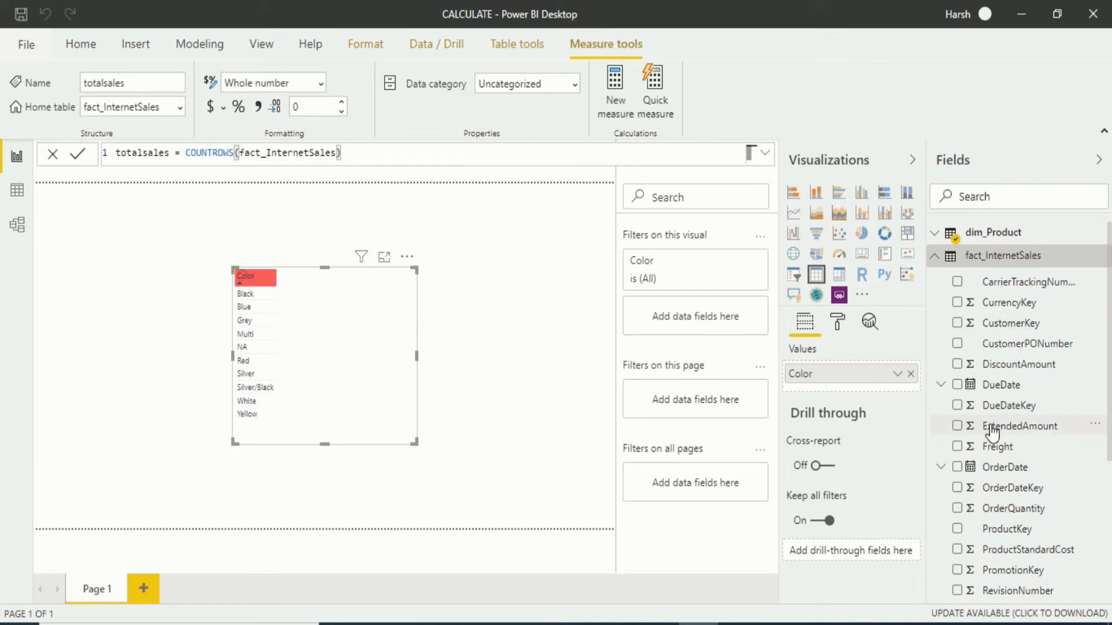
Step: Add the totalsales measure to the table visual as a value after Color
scroll(1035, 469, down, 4)
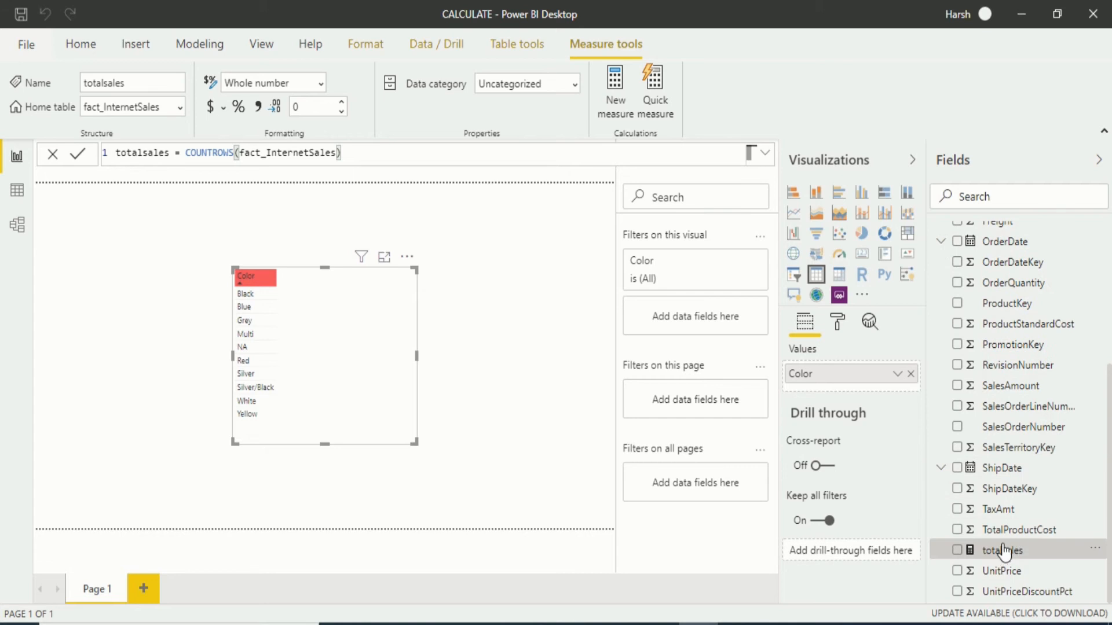
drag(1005, 553, 819, 386)
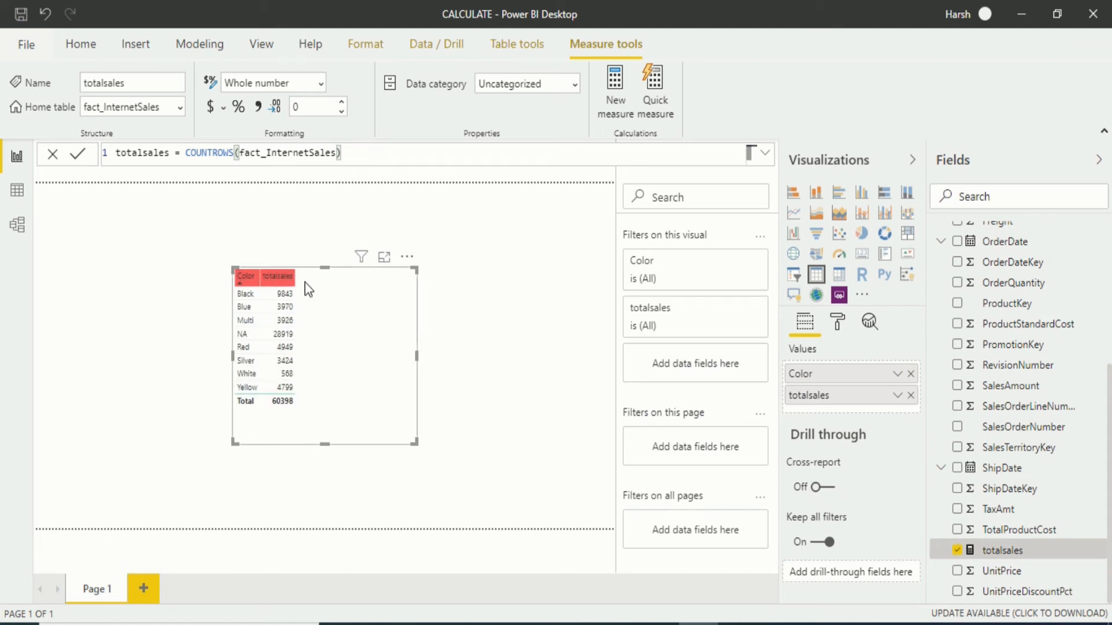
click(349, 379)
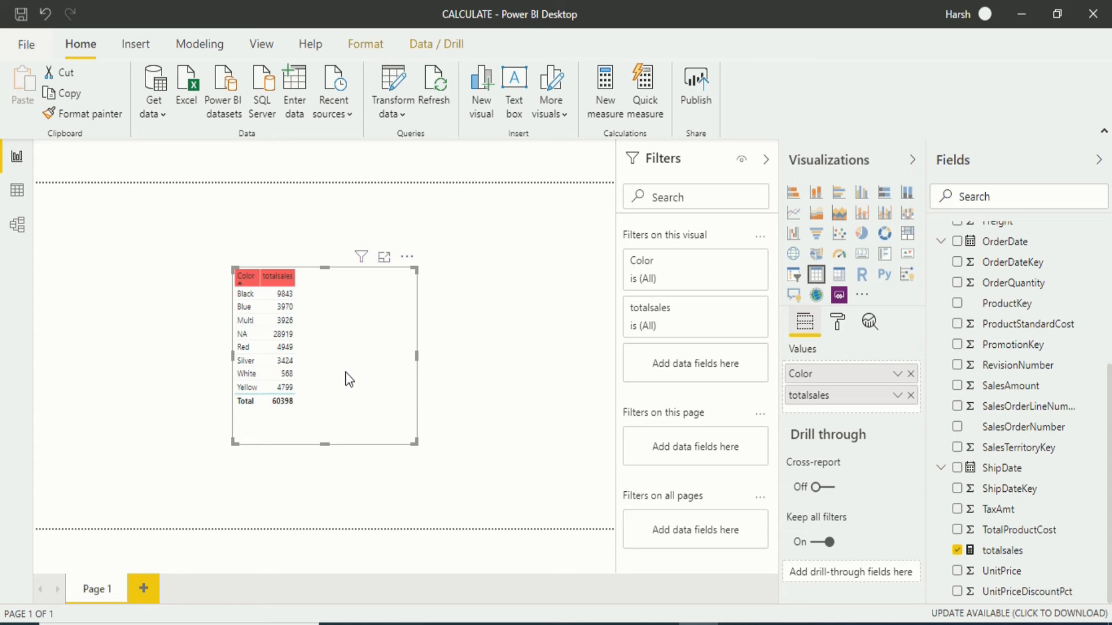
Step: Create a measure named salesred in dim_Product and begin its formula with CALCULATE on the [totalsales] measure
click(613, 116)
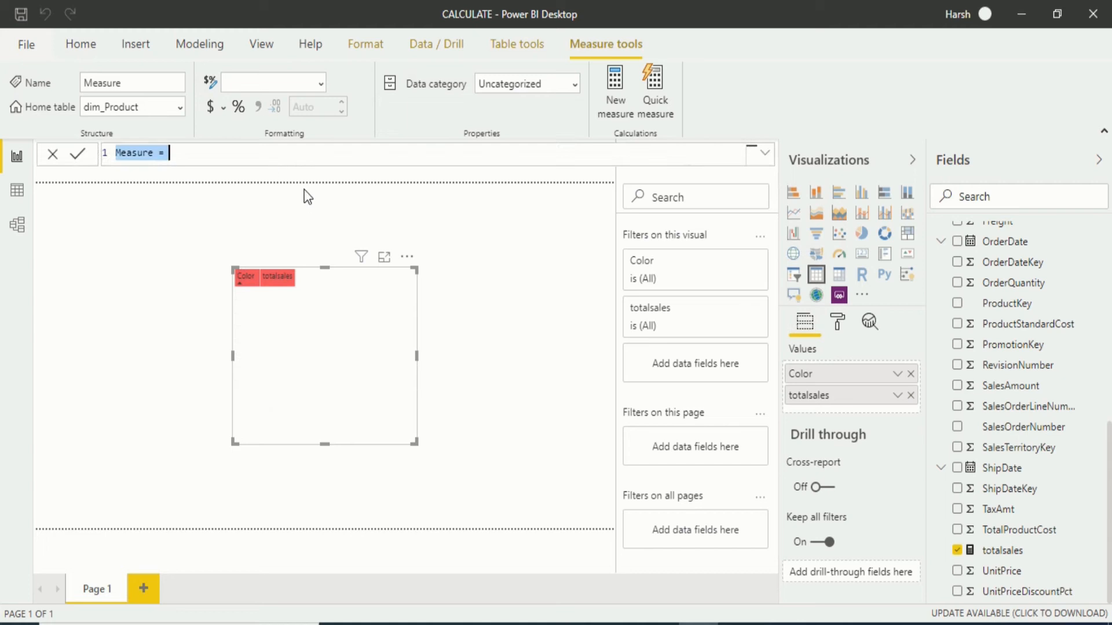
key(BackSpace)
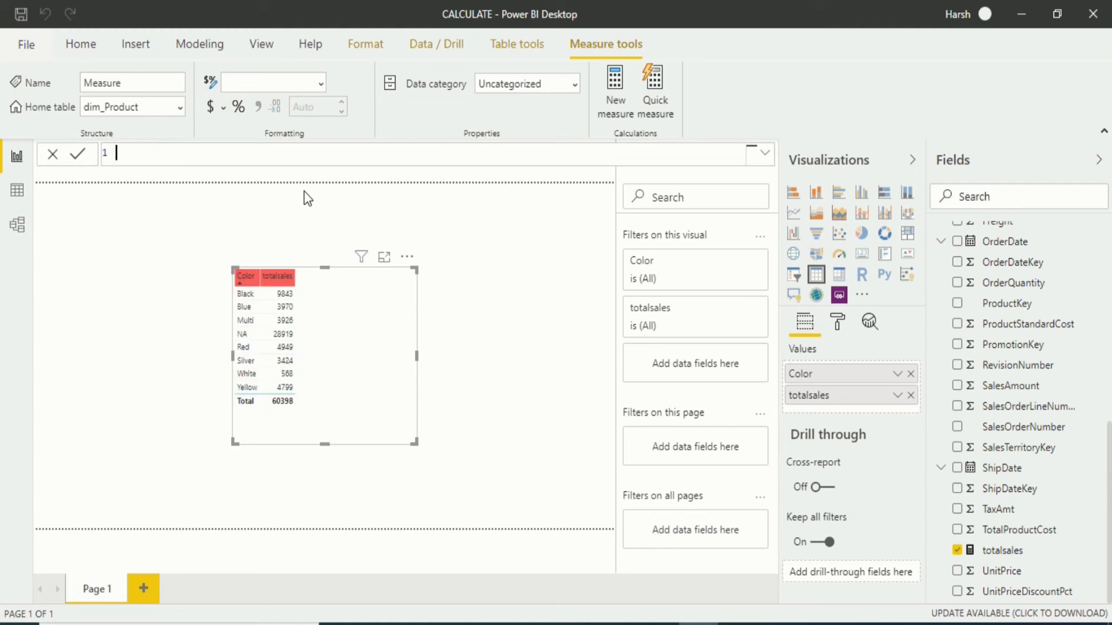
text(salesre)
text(d = cal)
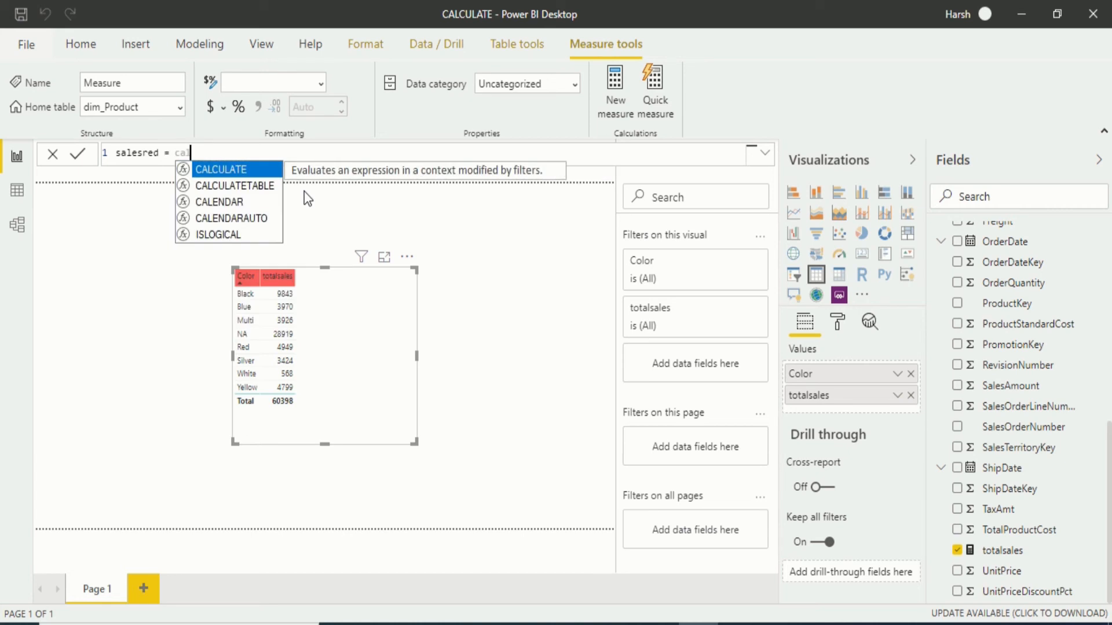
key(Tab)
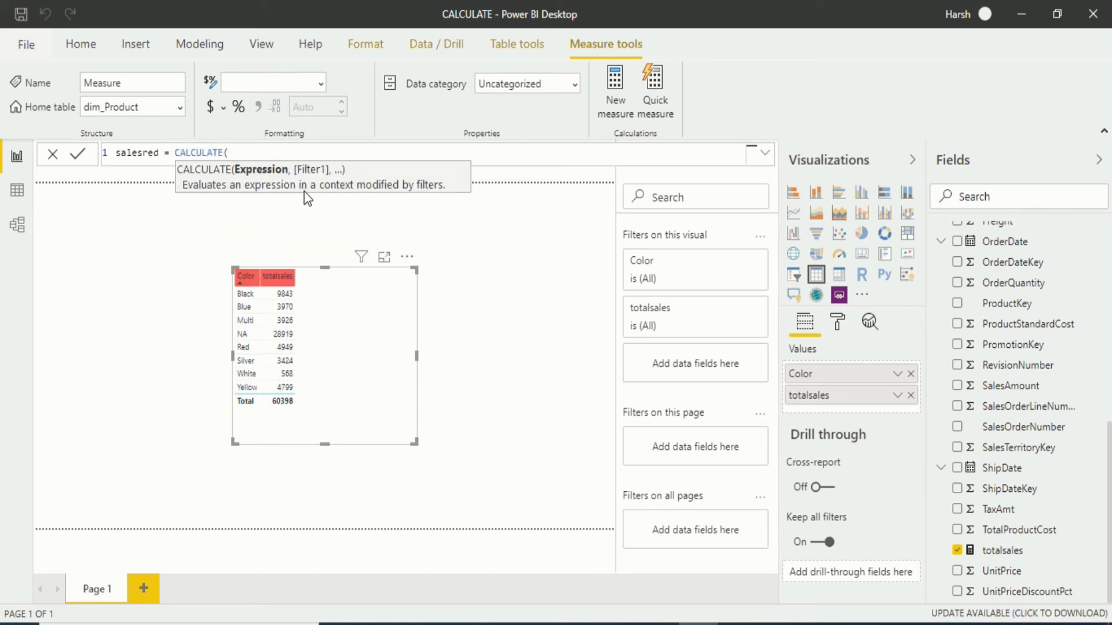
text(tota)
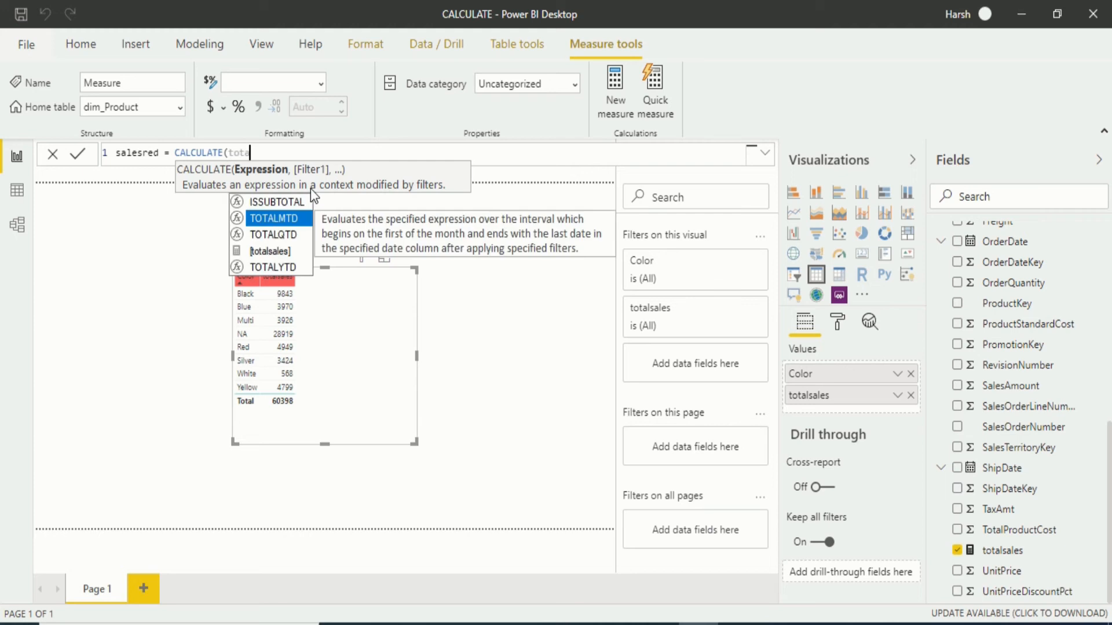
key(Down)
key(Down)
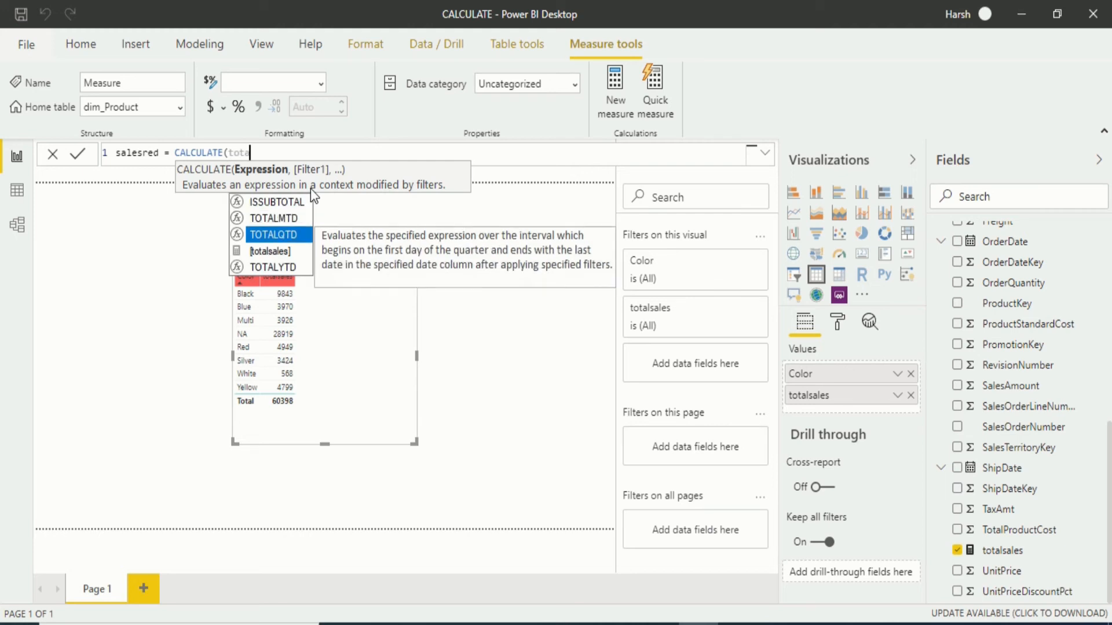
key(Tab)
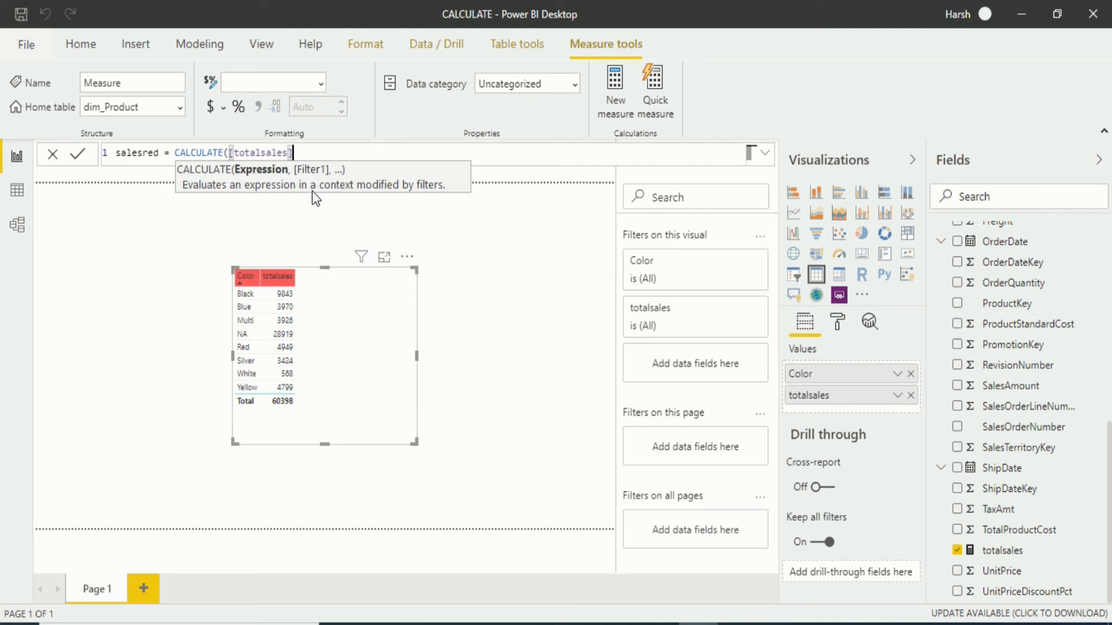
Step: Complete the salesred formula with the filter dim_Product[Color]="Red" and commit the measure
text(,)
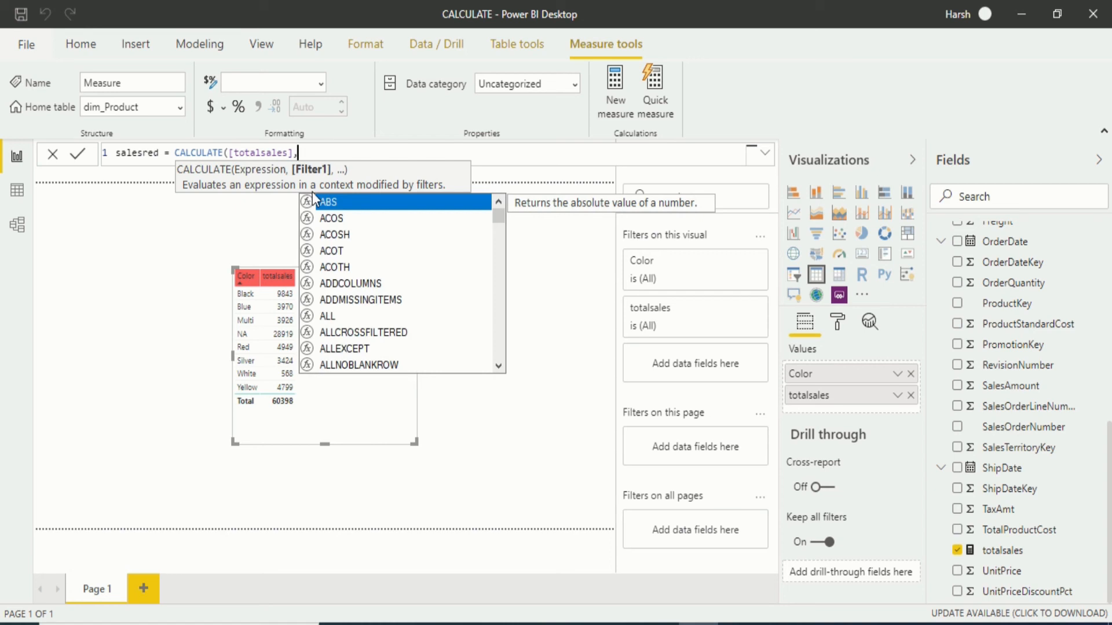
key(Escape)
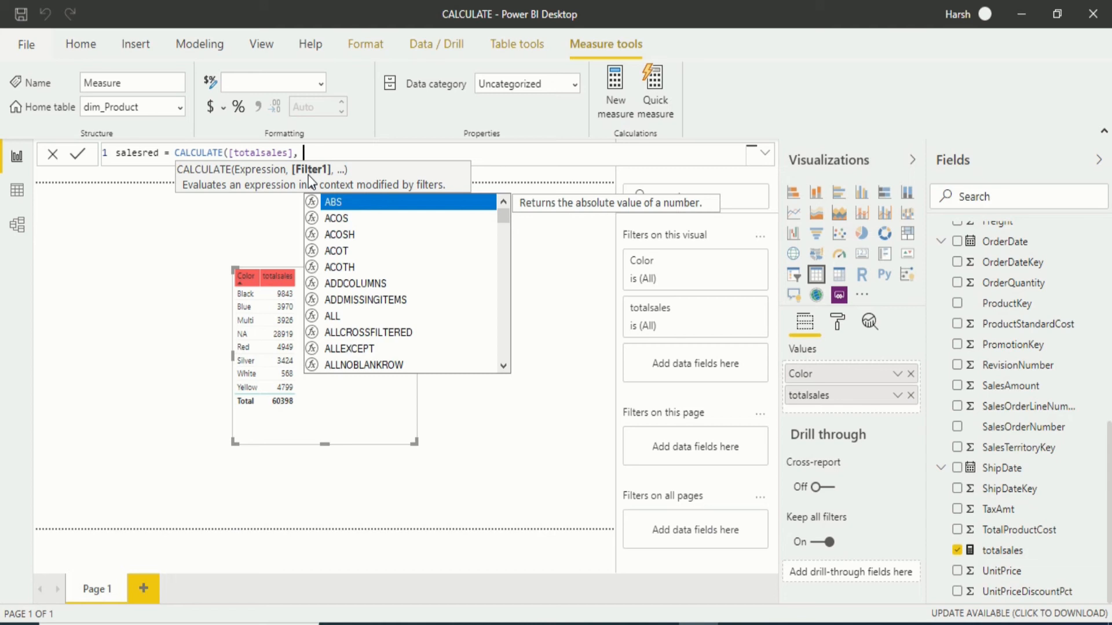
text(dim)
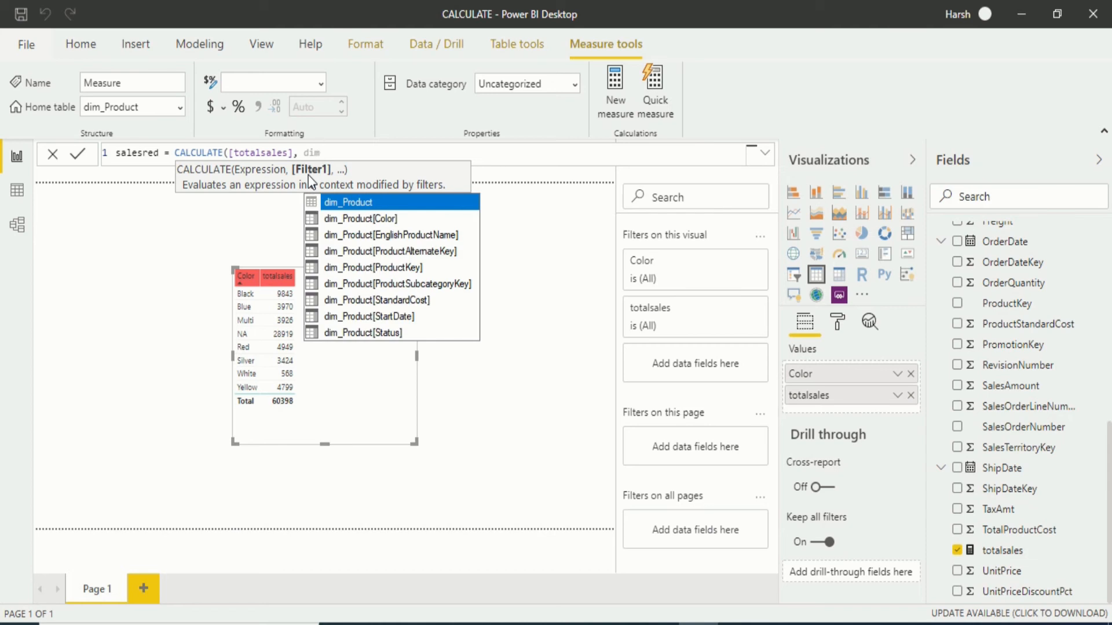
key(Down)
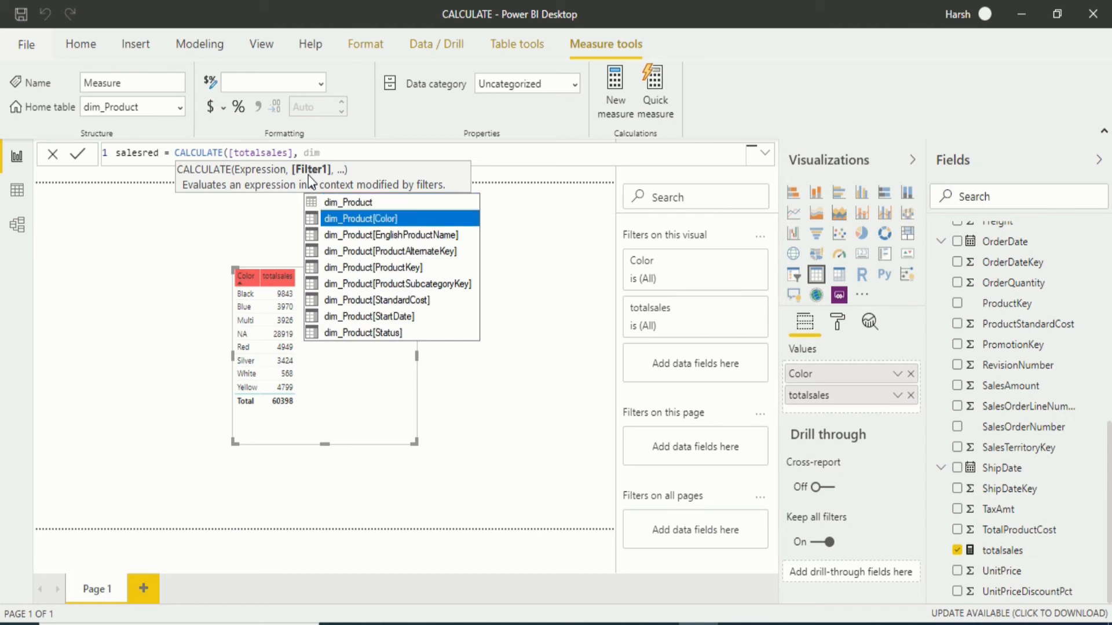
key(Tab)
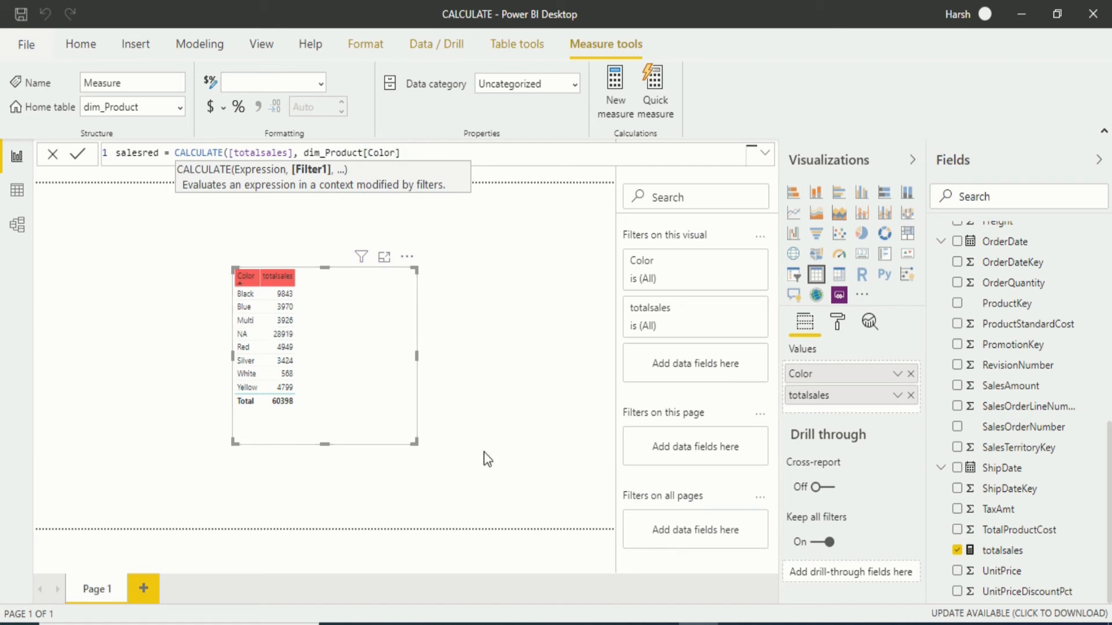
text(="re)
key(BackSpace)
key(BackSpace)
text(Red"))
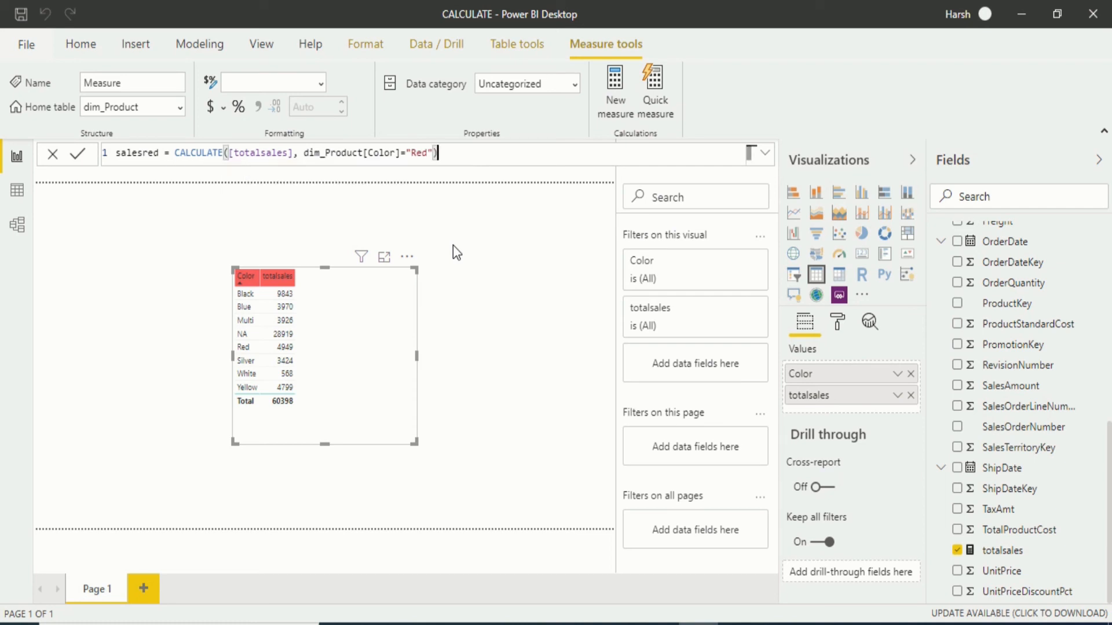
key(Return)
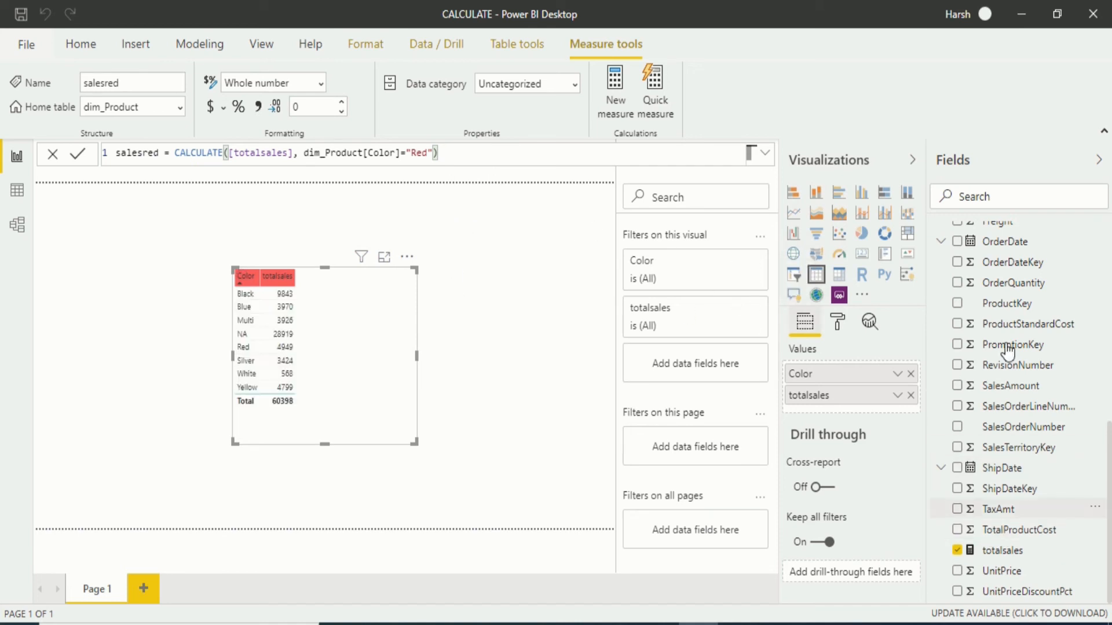
Step: Add the salesred measure to the table visual as a value after totalsales
scroll(1052, 460, up, 6)
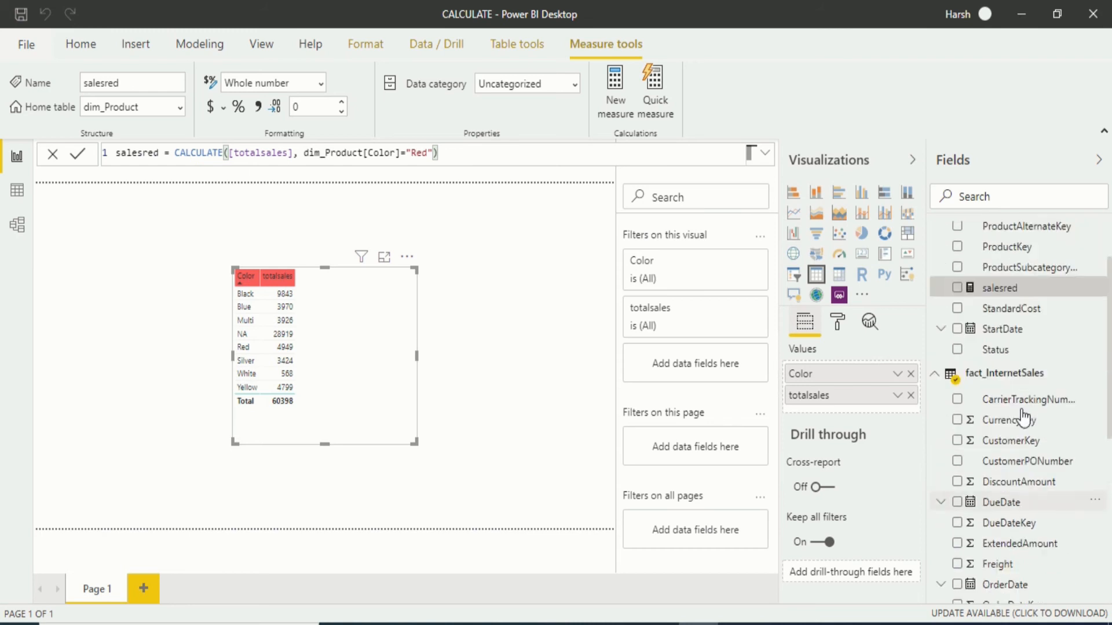
scroll(995, 407, down, 2)
scroll(995, 404, up, 2)
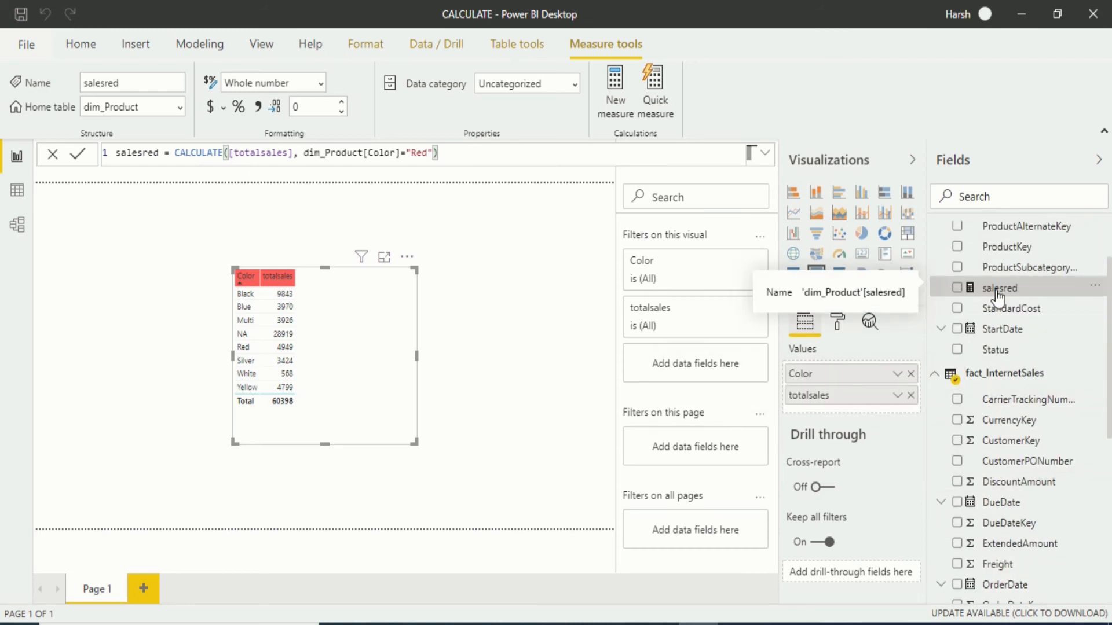
drag(1000, 295, 858, 406)
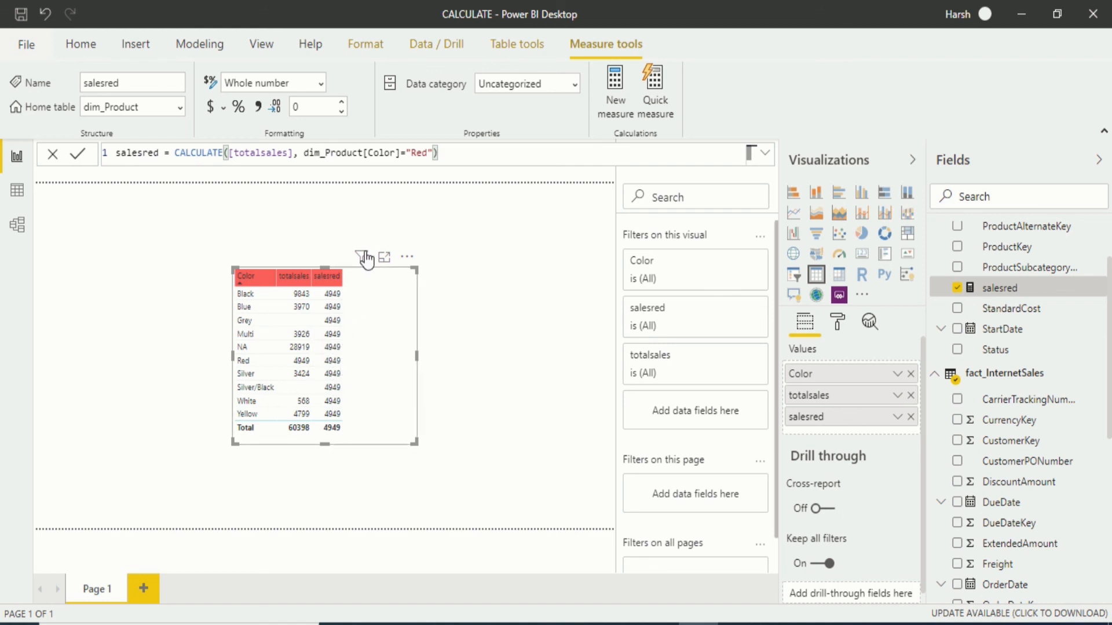
Step: Wrap the salesred measure's color condition in FILTER over dim_Product, giving FILTER(dim_Product, dim_Product[Color]="Red"), and commit the formula
click(298, 153)
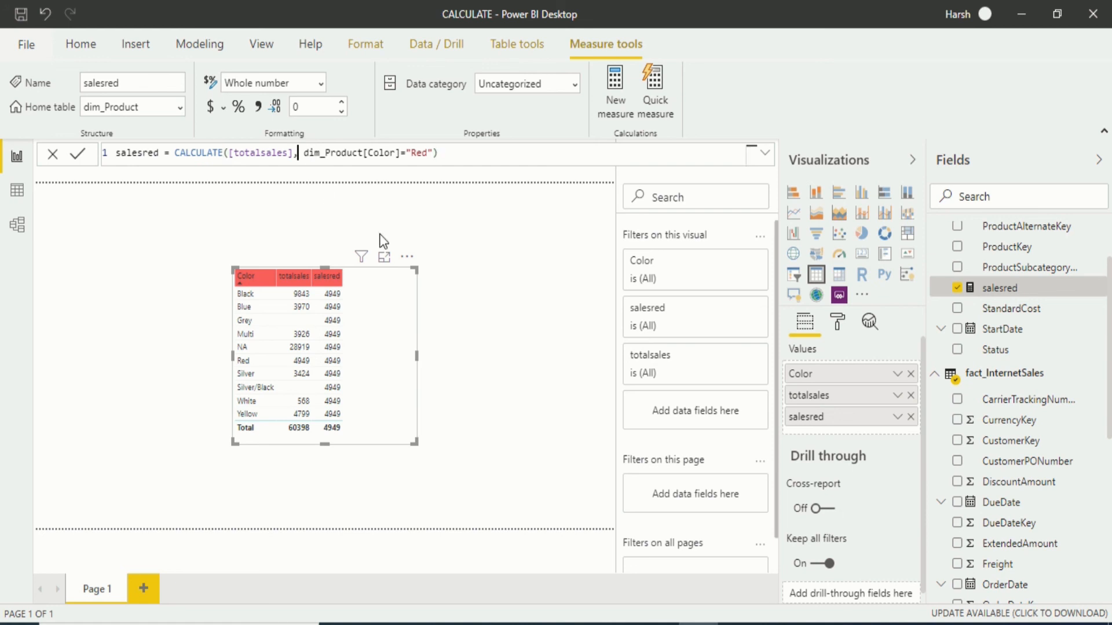
text(fil)
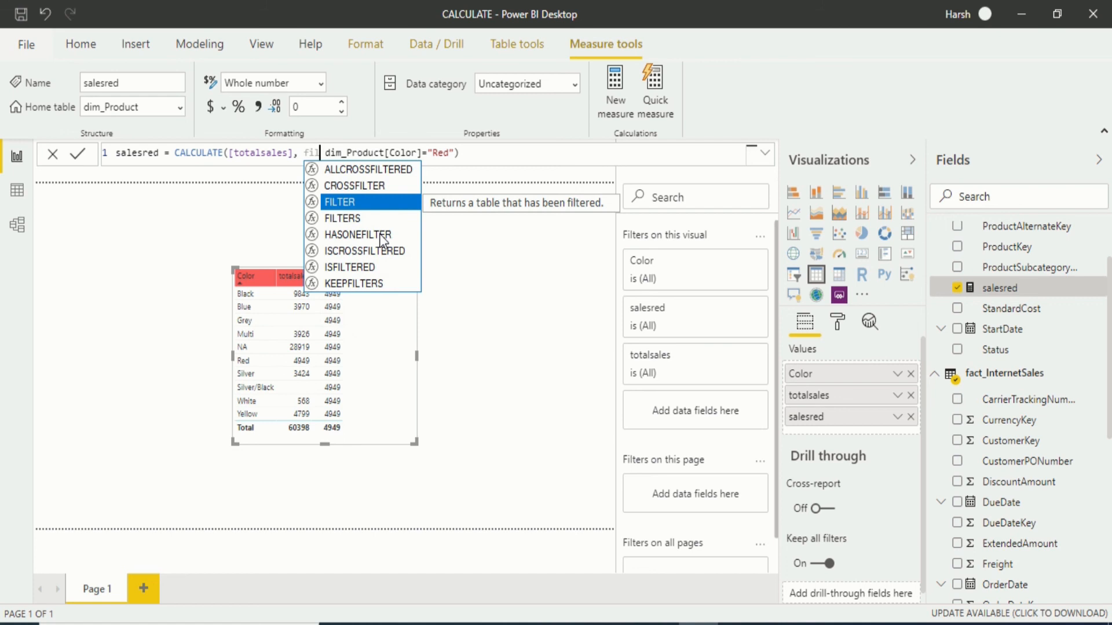
key(Tab)
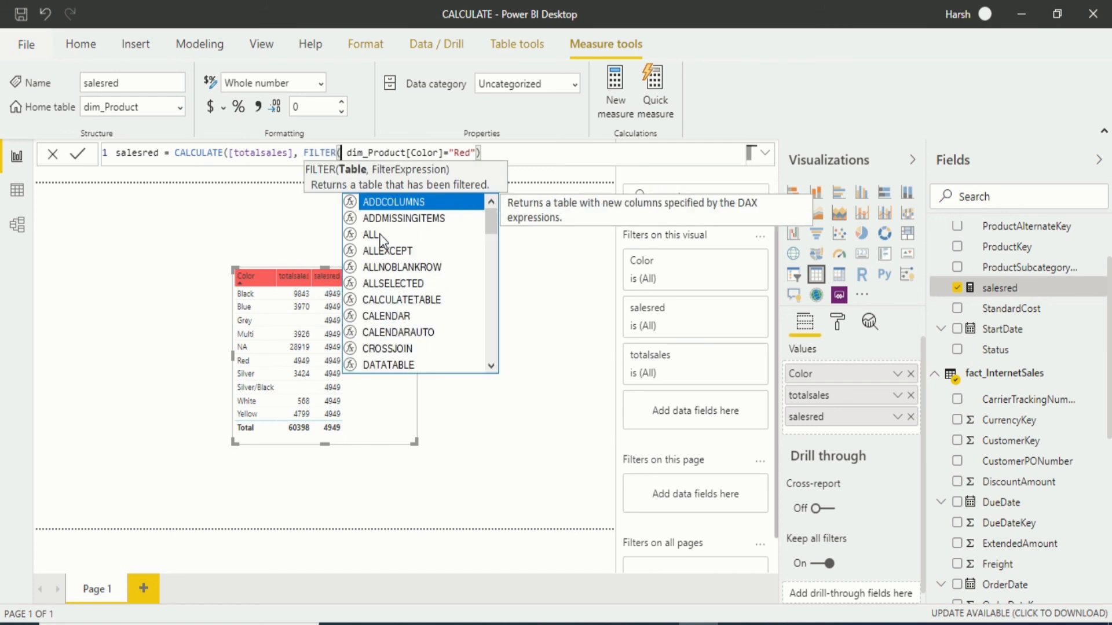
text(dim)
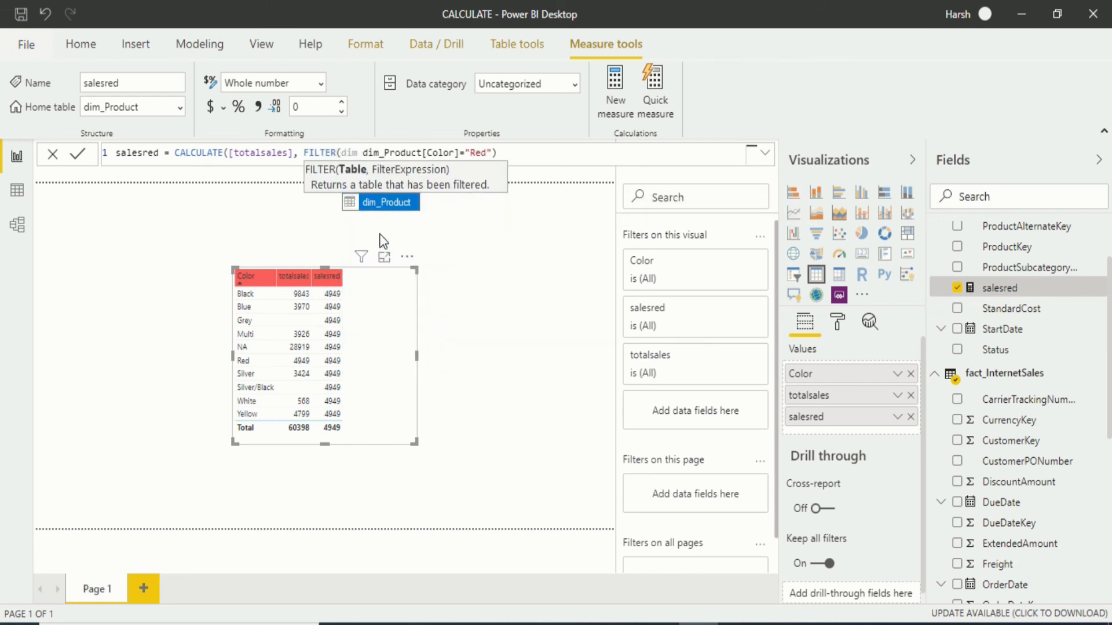
key(Tab)
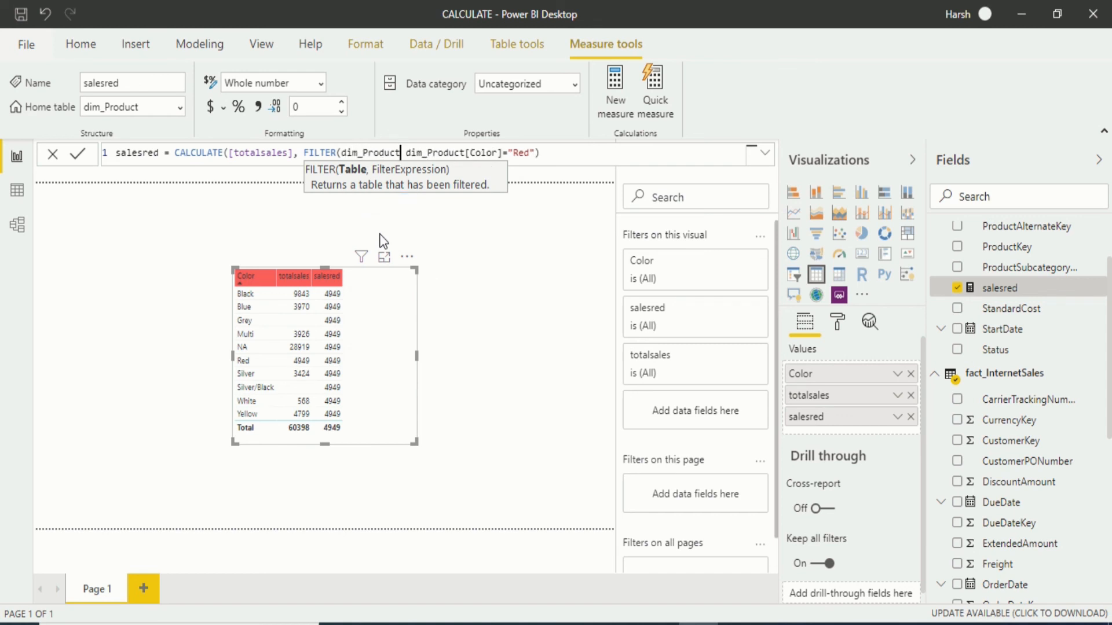
text(,)
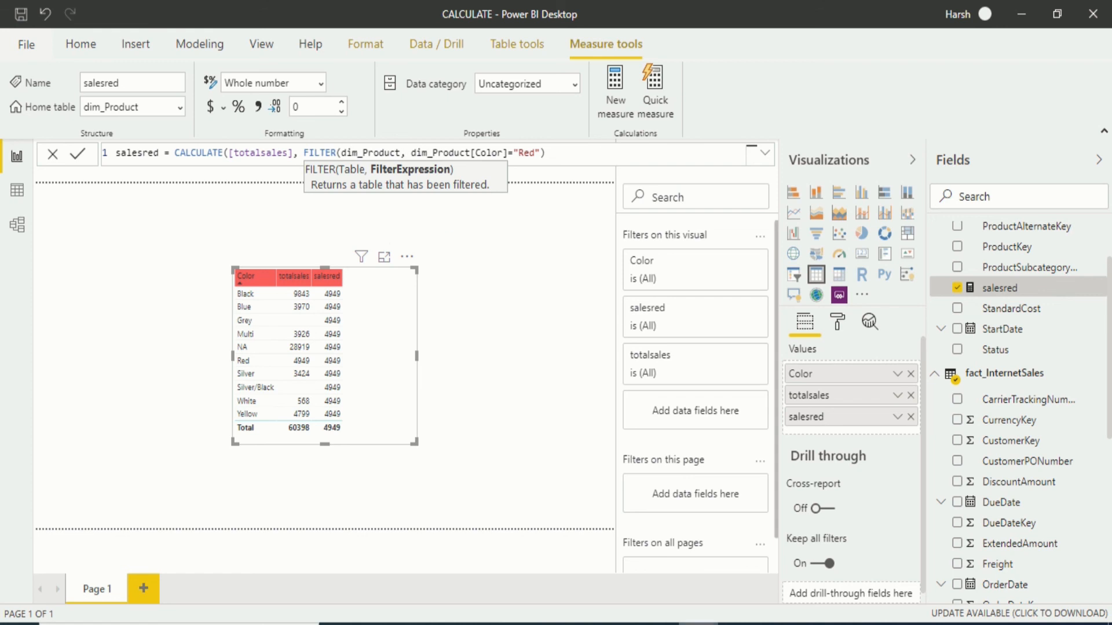
click(562, 154)
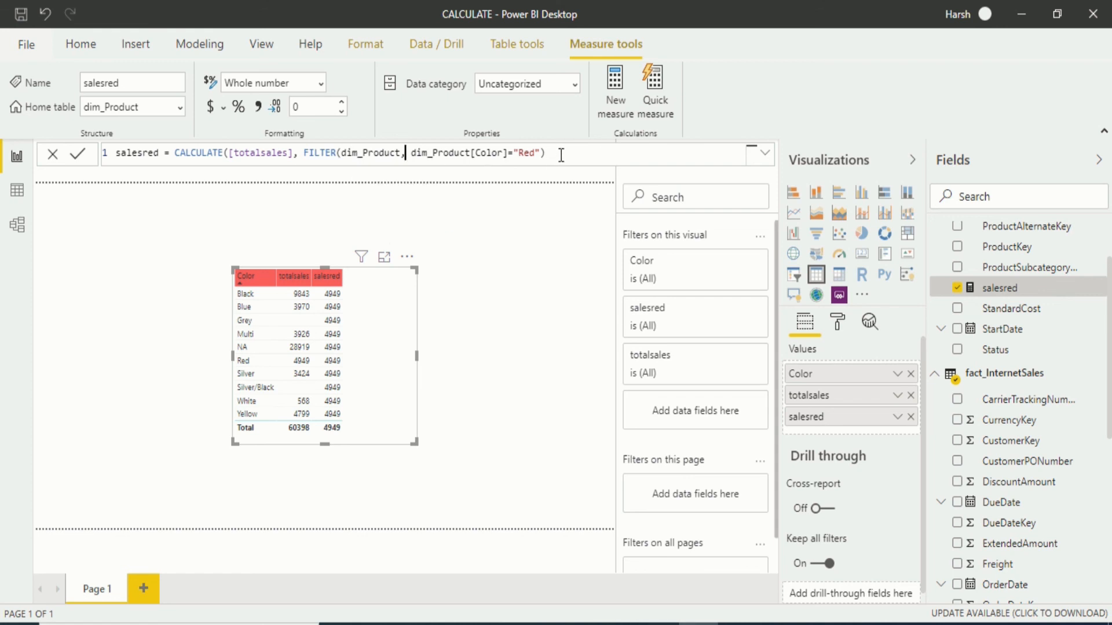
click(561, 155)
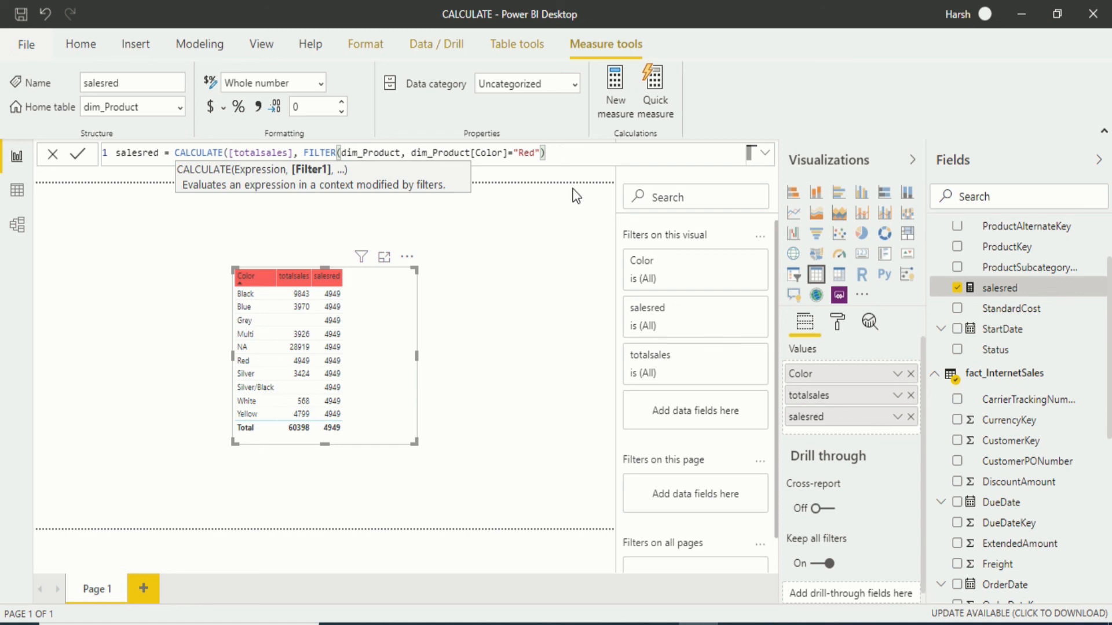
text())
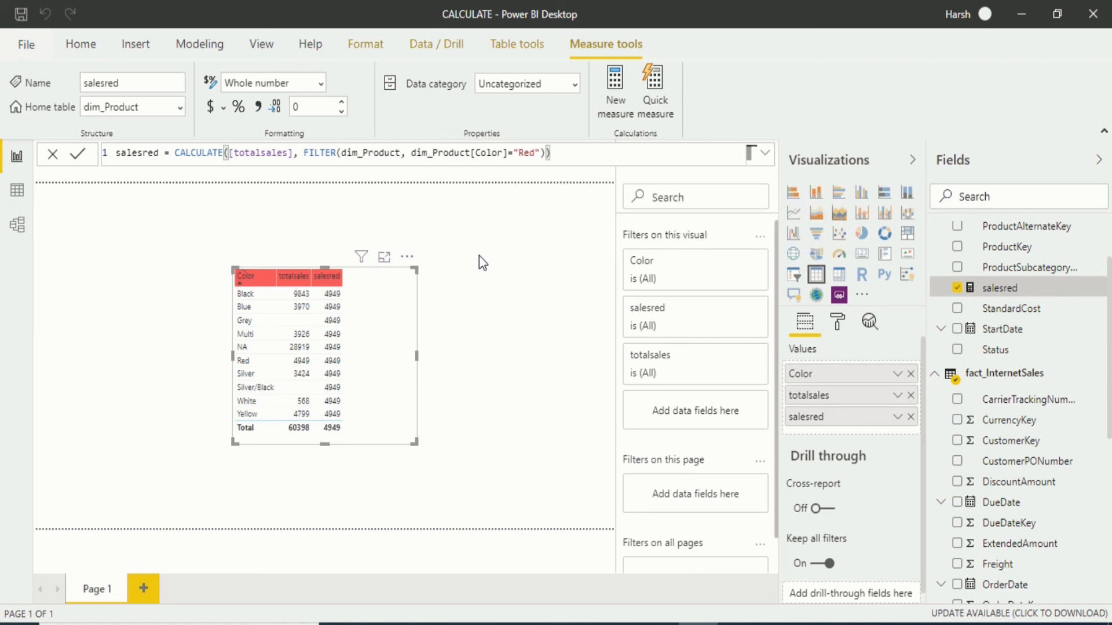
key(Return)
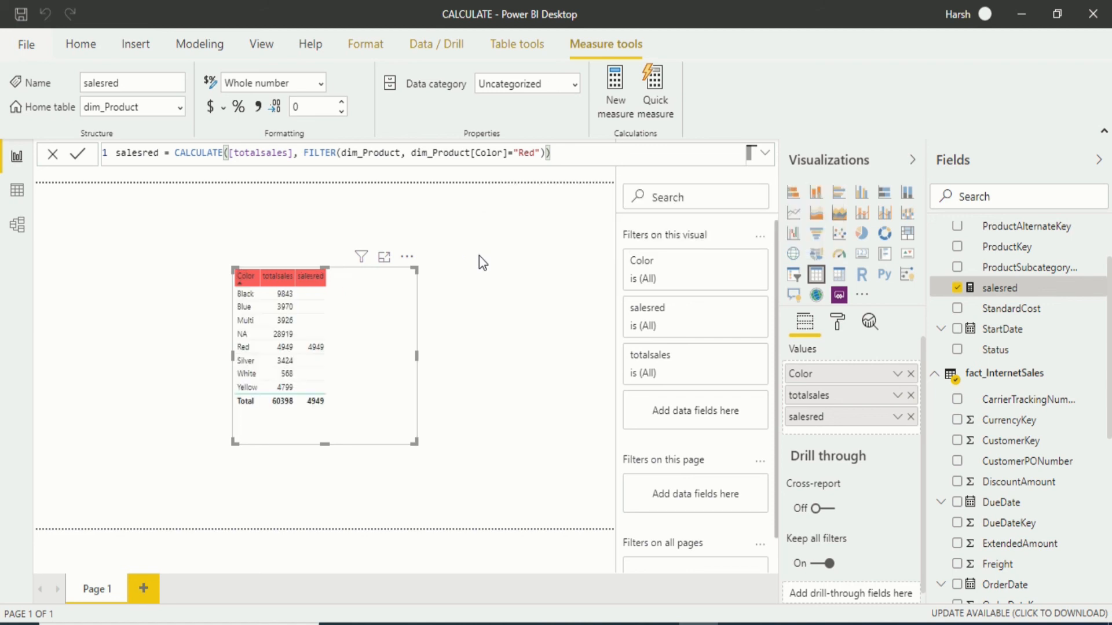